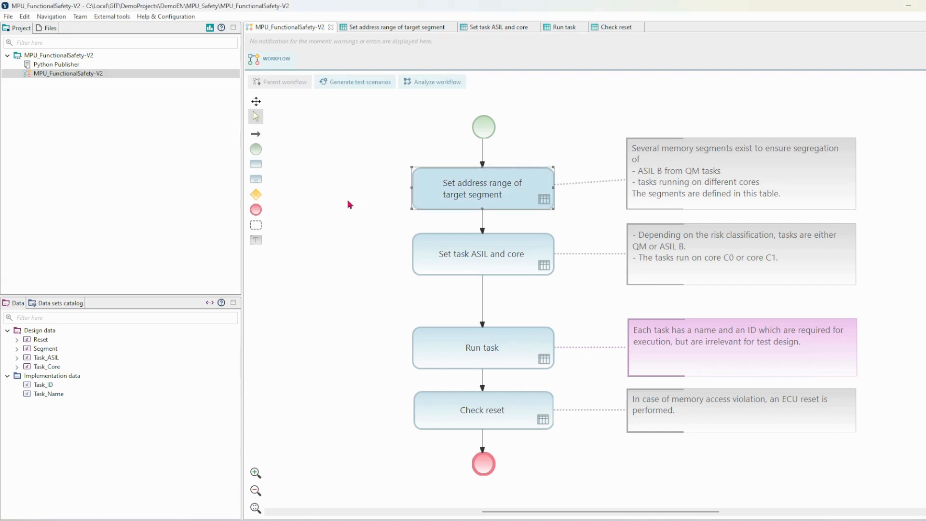
# Examine the segment rules in the decision table for setting the target segment's address range, from All to ASIL B_C0C1.
pyautogui.doubleClick(433, 205)
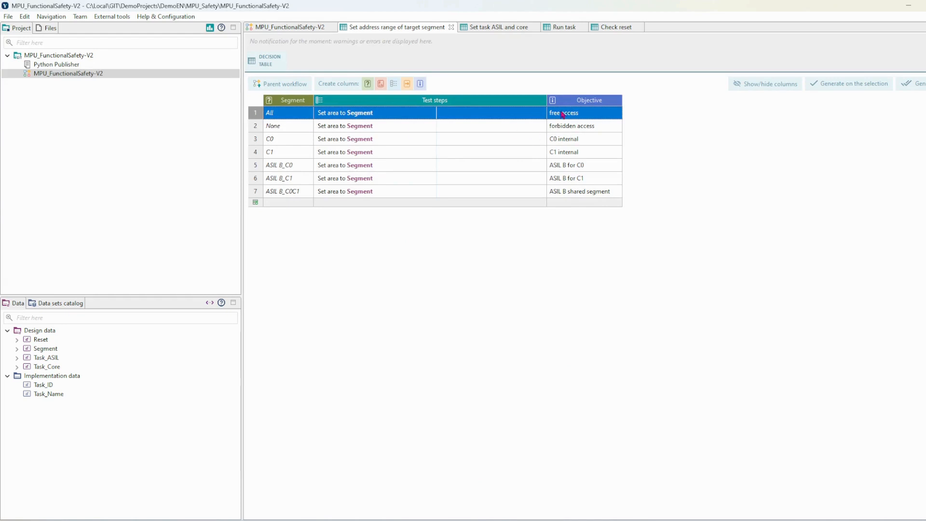
pyautogui.click(256, 128)
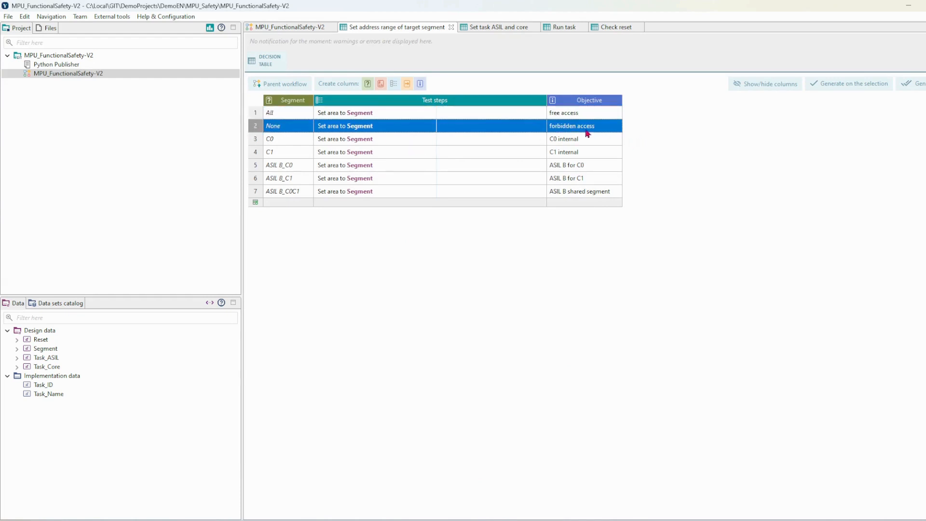
pyautogui.click(255, 141)
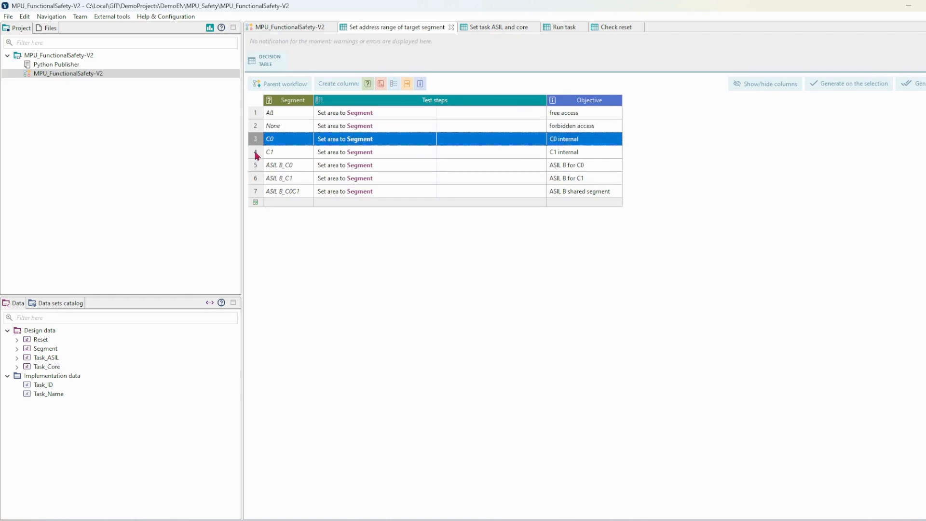
pyautogui.keyDown('shift'); pyautogui.click(256, 154); pyautogui.keyUp('shift')
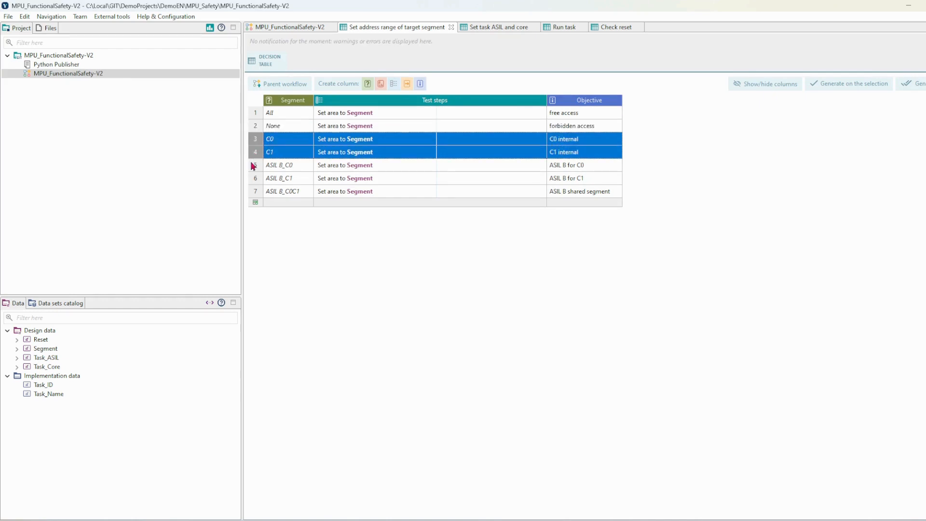
pyautogui.click(253, 167)
pyautogui.keyDown('shift'); pyautogui.click(255, 184); pyautogui.keyUp('shift')
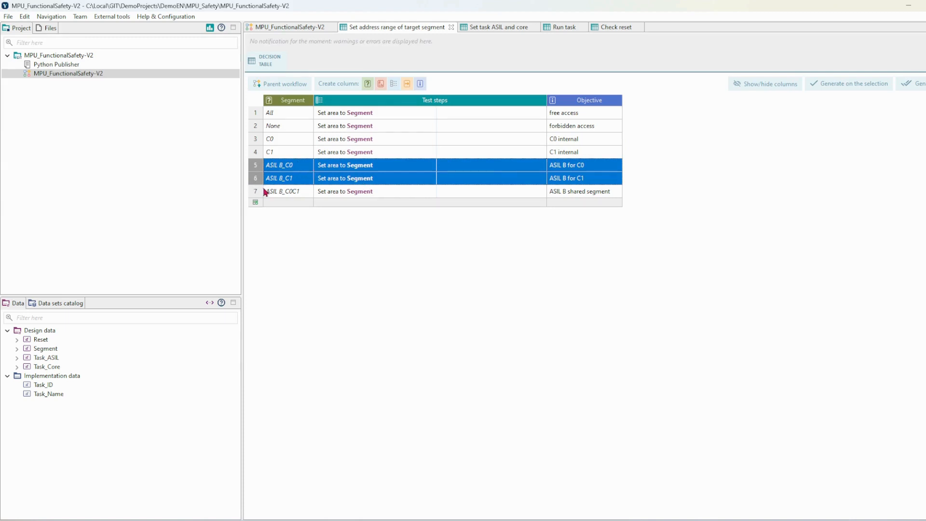
pyautogui.click(256, 193)
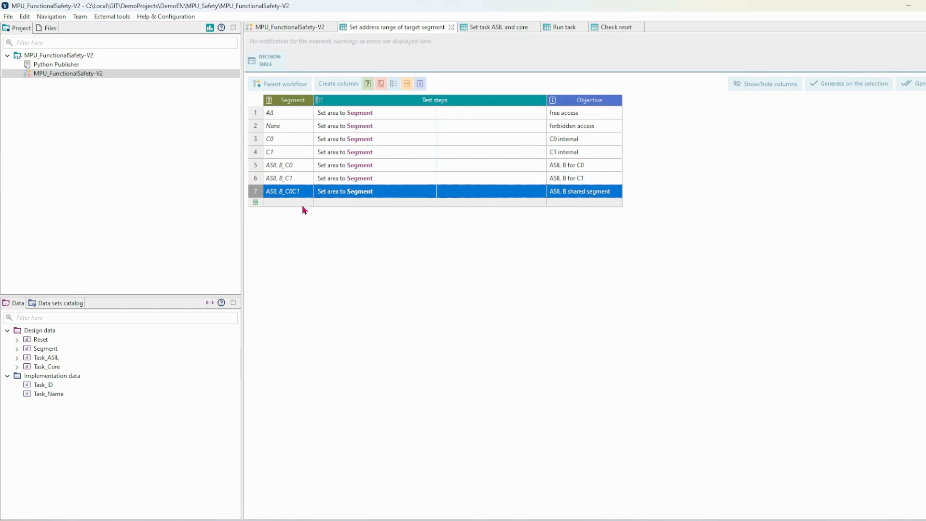
pyautogui.click(276, 84)
# Review the Task_ASIL and Task_Core combinations in the Set task ASIL and core decision table.
pyautogui.click(554, 254)
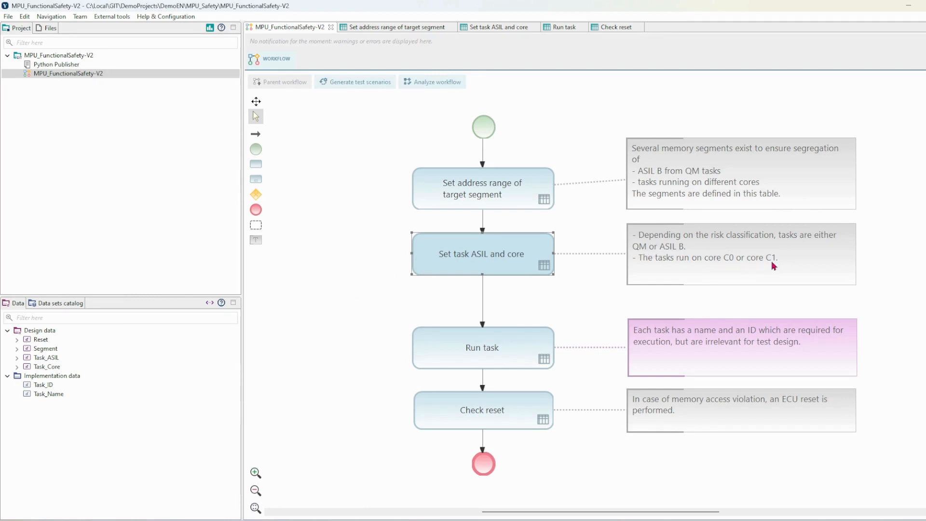
pyautogui.doubleClick(482, 256)
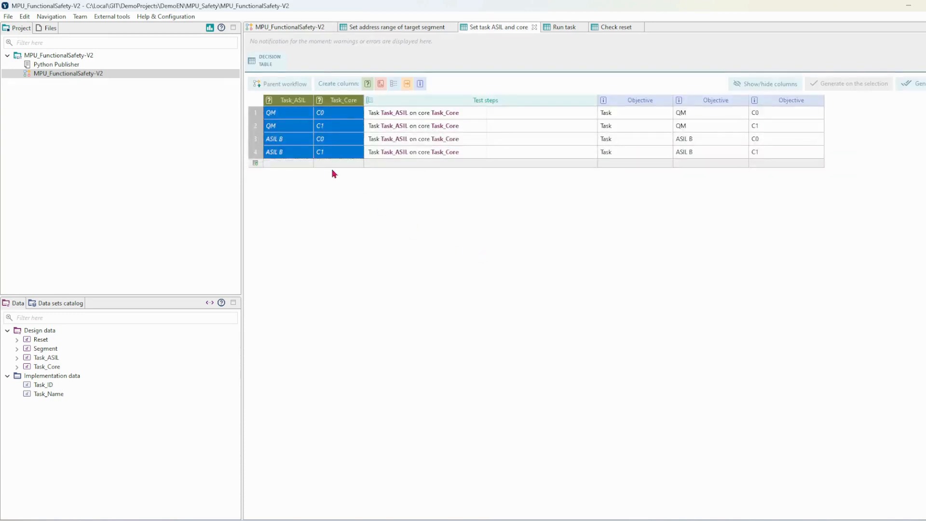
pyautogui.click(292, 84)
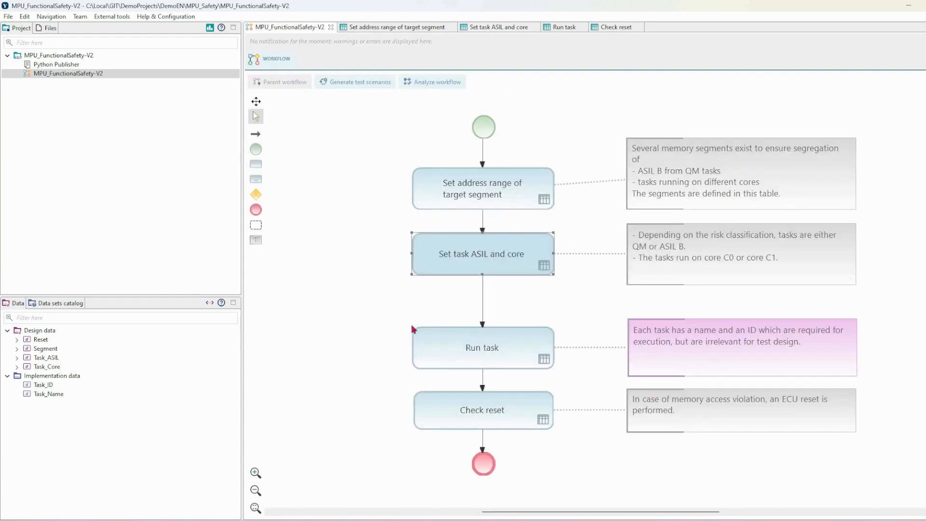
# Open the Run task decision table and examine the rules for the All and None segments, including their empty core and ASIL conditions.
pyautogui.click(452, 336)
pyautogui.doubleClick(445, 361)
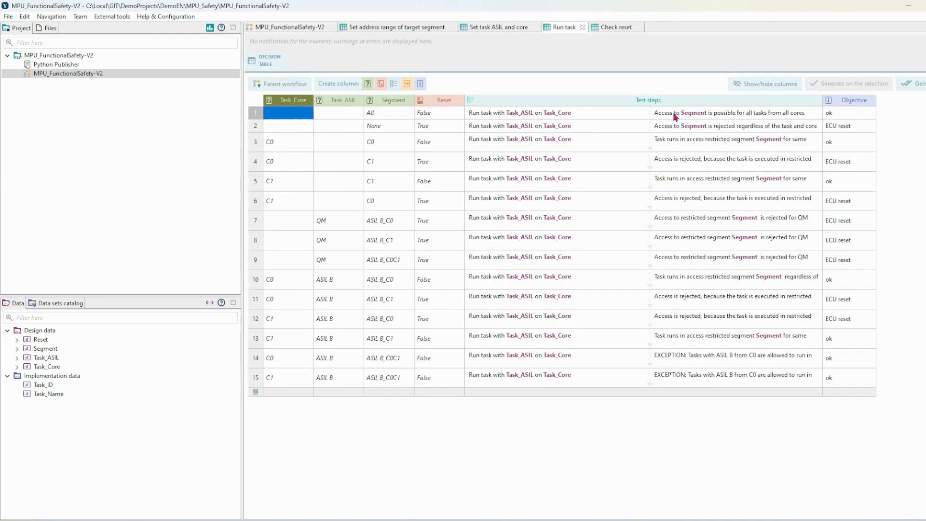
pyautogui.click(255, 116)
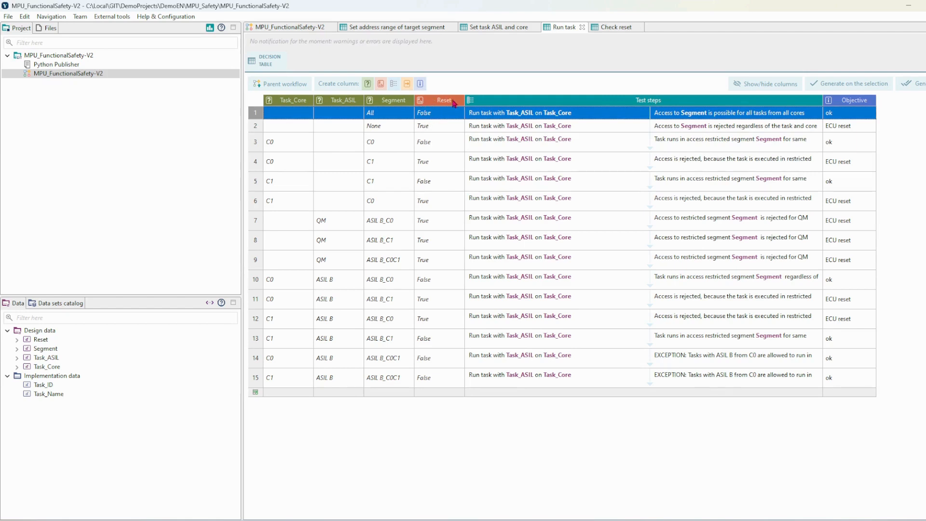
pyautogui.click(255, 127)
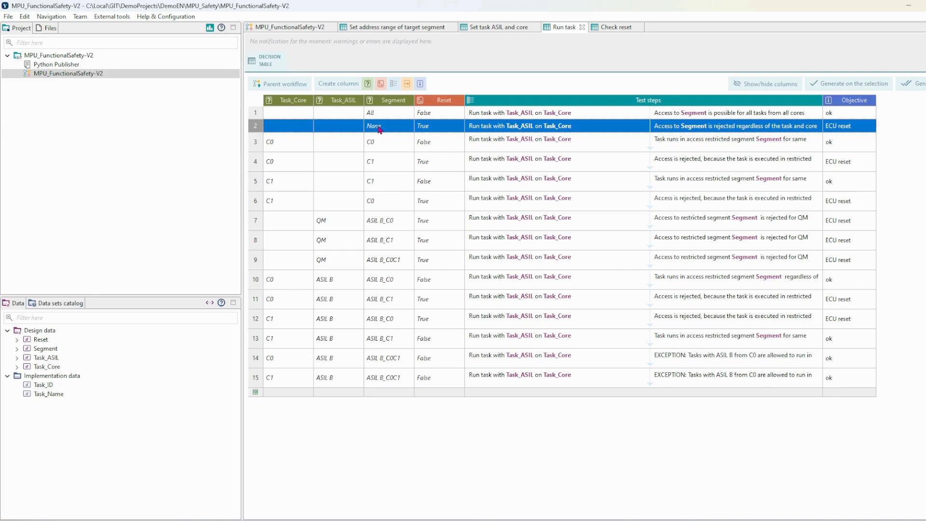
pyautogui.click(288, 116)
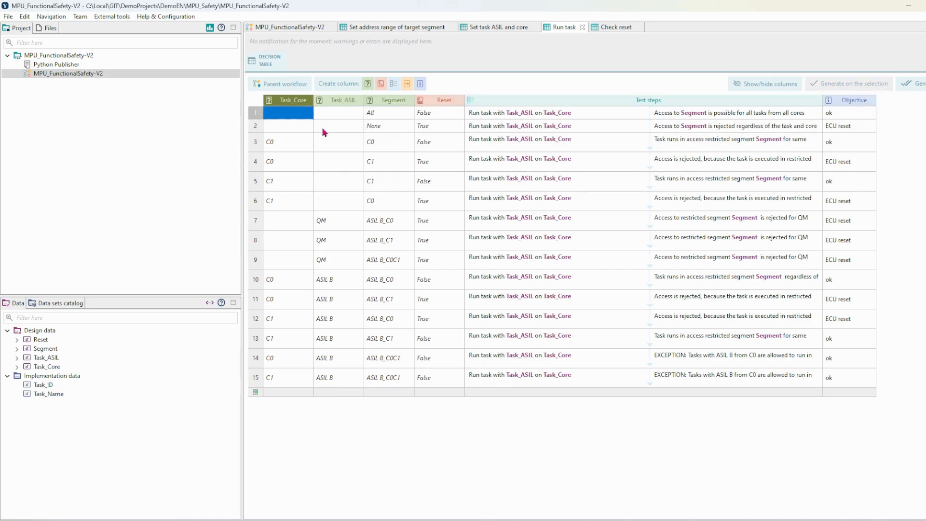
pyautogui.keyDown('shift'); pyautogui.click(336, 127); pyautogui.keyUp('shift')
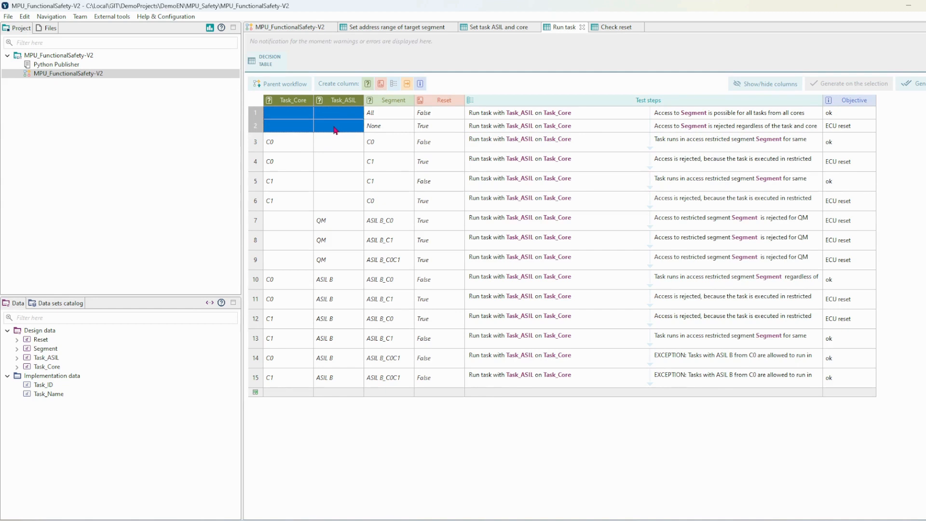
# Examine the Run task rules in rows 3 to 6, comparing task core, segment and reset for the C0 and C1 segments.
pyautogui.click(256, 148)
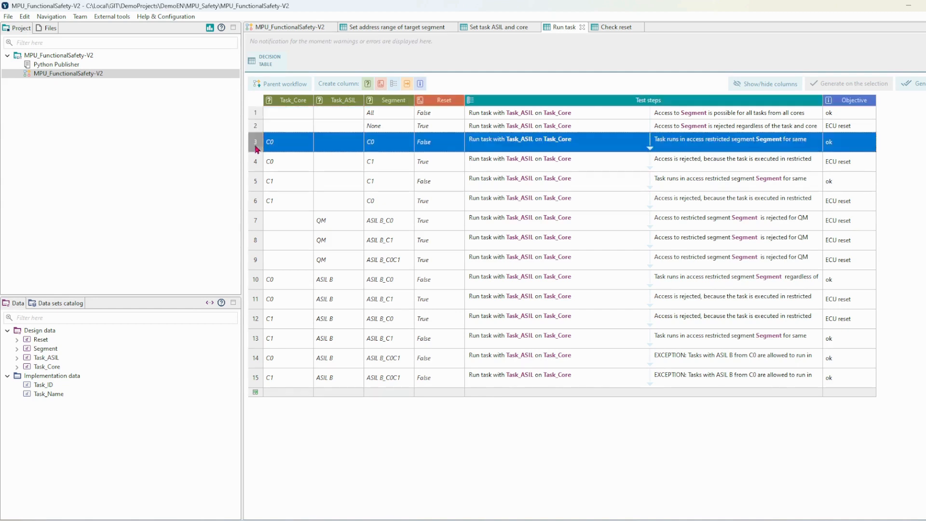
pyautogui.keyDown('shift'); pyautogui.click(256, 206); pyautogui.keyUp('shift')
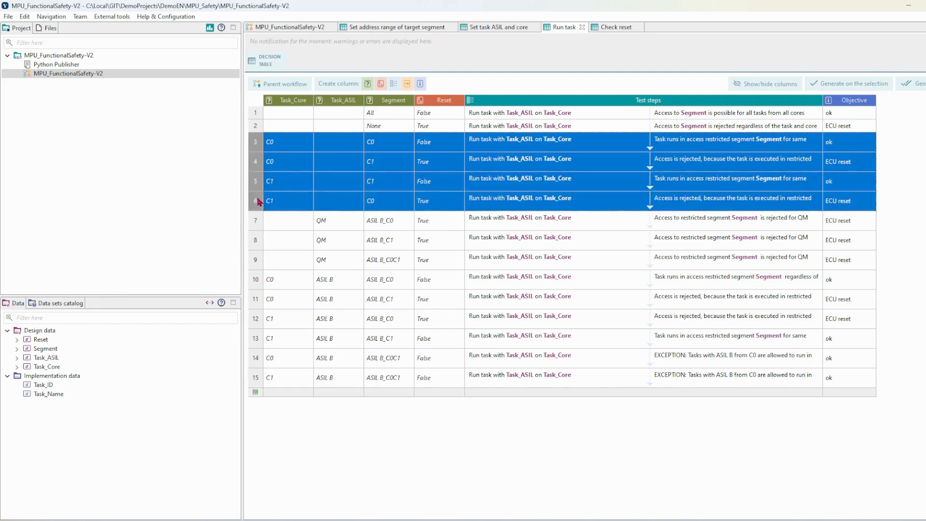
pyautogui.click(285, 151)
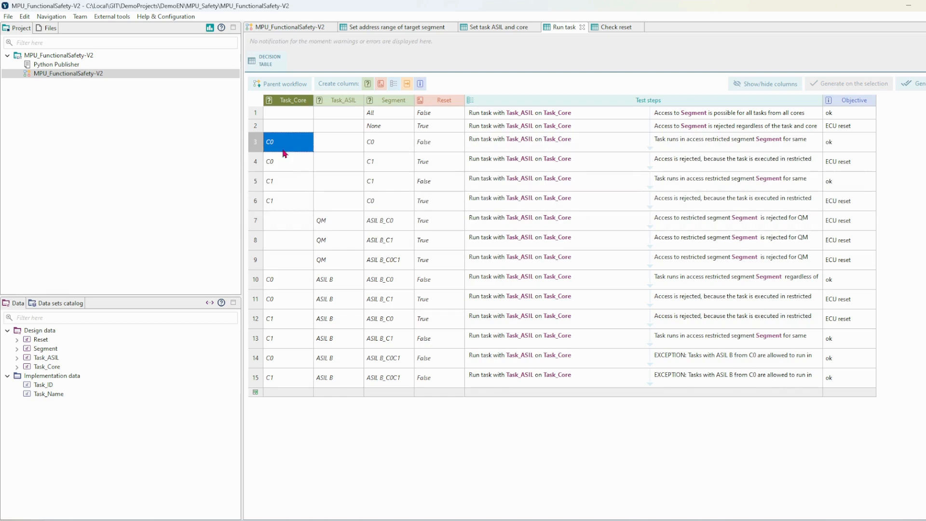
pyautogui.click(334, 149)
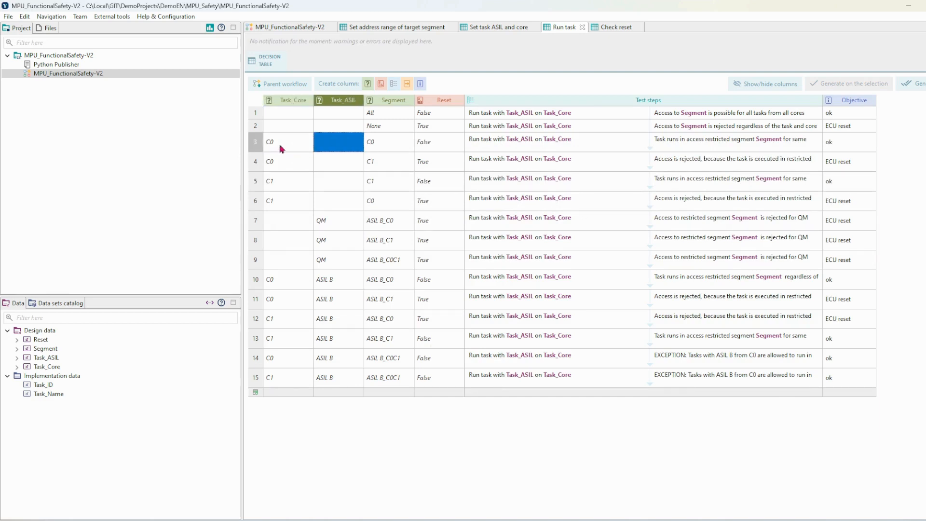
pyautogui.click(400, 145)
pyautogui.click(291, 149)
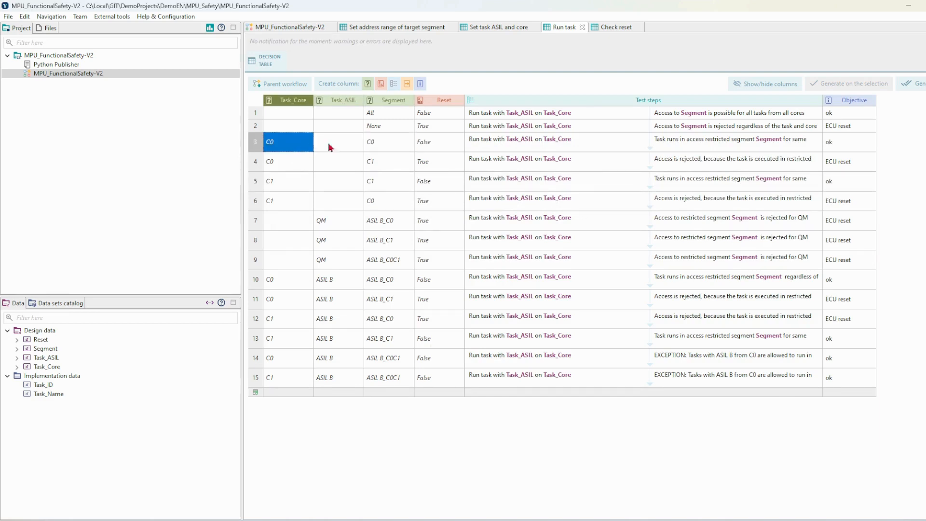
pyautogui.click(433, 146)
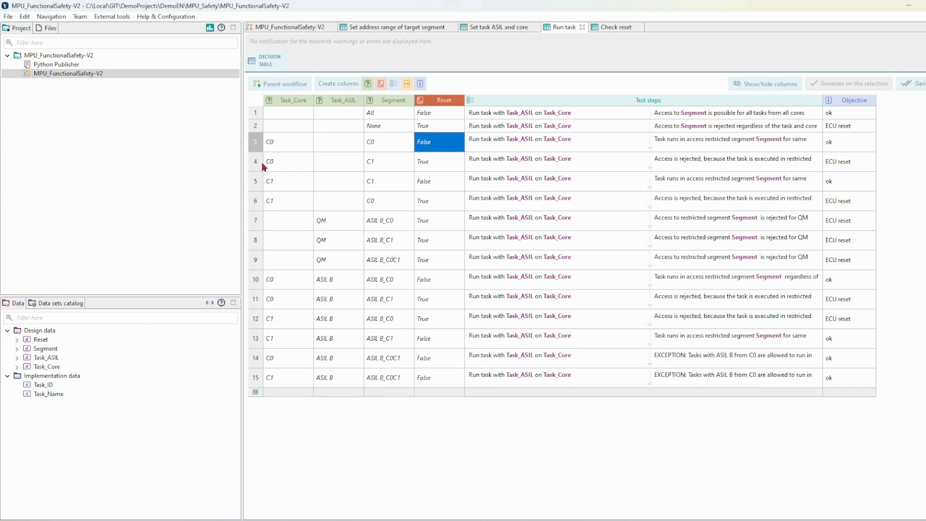
pyautogui.click(308, 161)
pyautogui.click(395, 164)
pyautogui.click(449, 165)
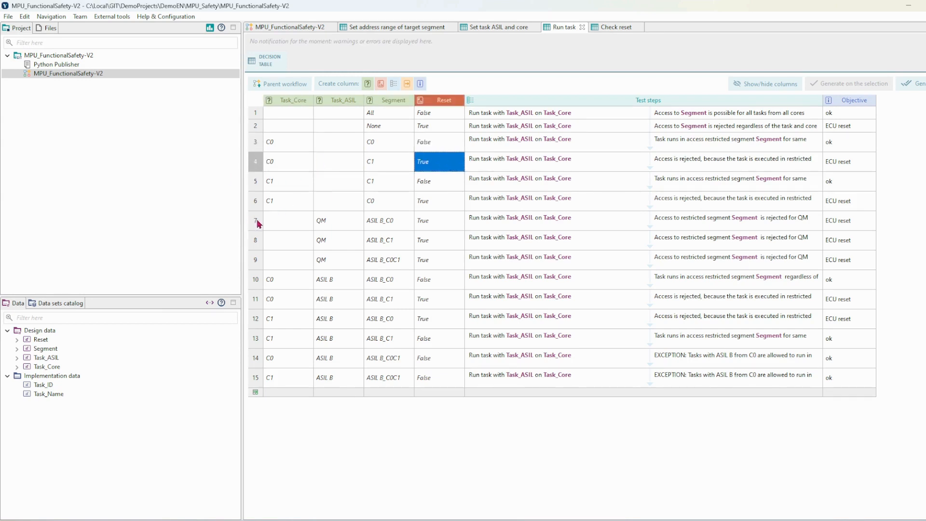
# Examine the Run task rules for ASIL B segments: QM tasks, ASIL B tasks per core, and the shared-segment exceptions in rows 14 and 15.
pyautogui.click(332, 227)
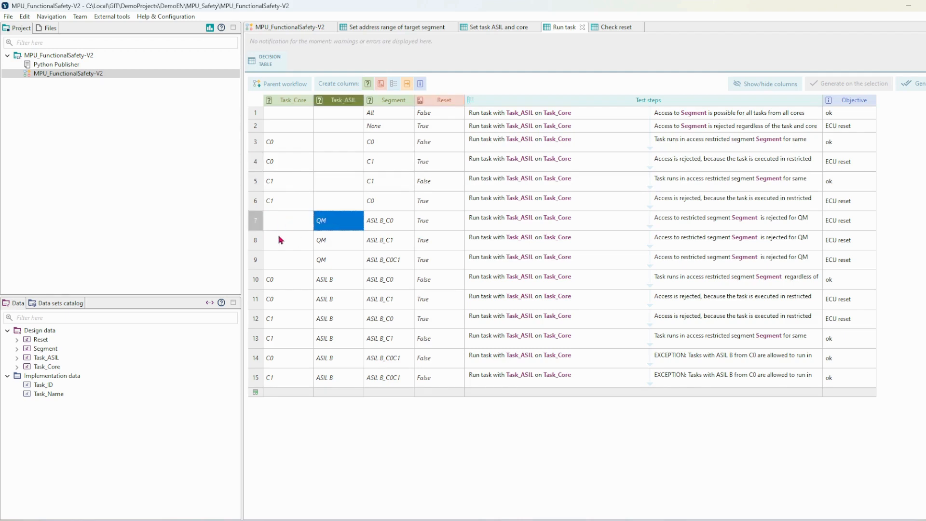
pyautogui.click(259, 225)
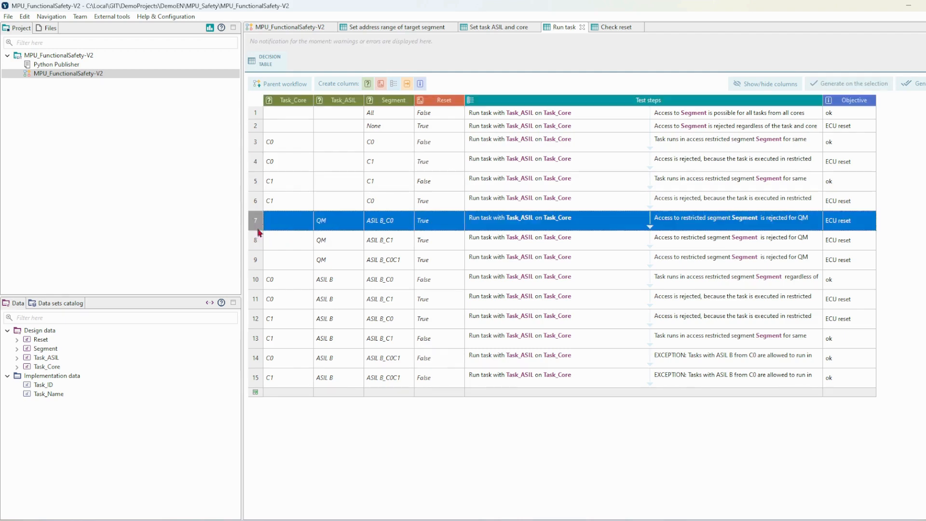
pyautogui.keyDown('shift'); pyautogui.click(258, 263); pyautogui.keyUp('shift')
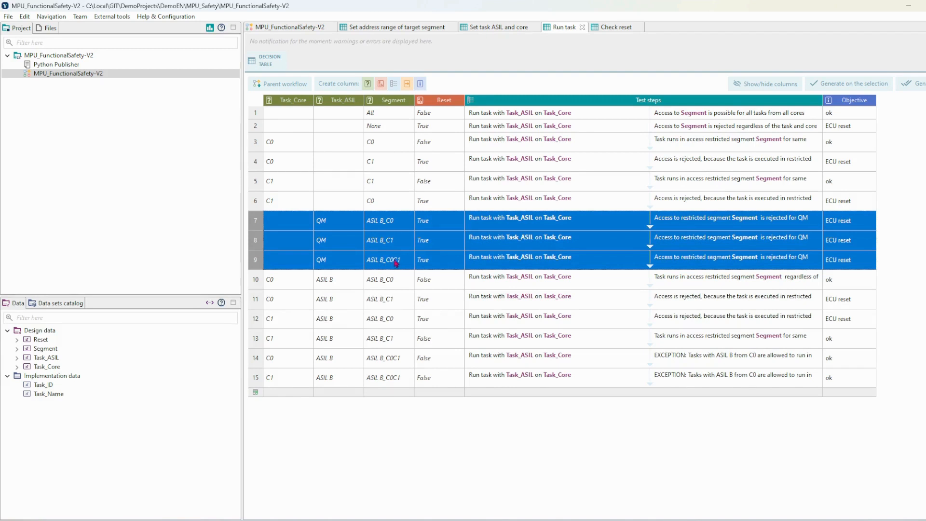
pyautogui.click(258, 284)
pyautogui.keyDown('shift'); pyautogui.click(259, 342); pyautogui.keyUp('shift')
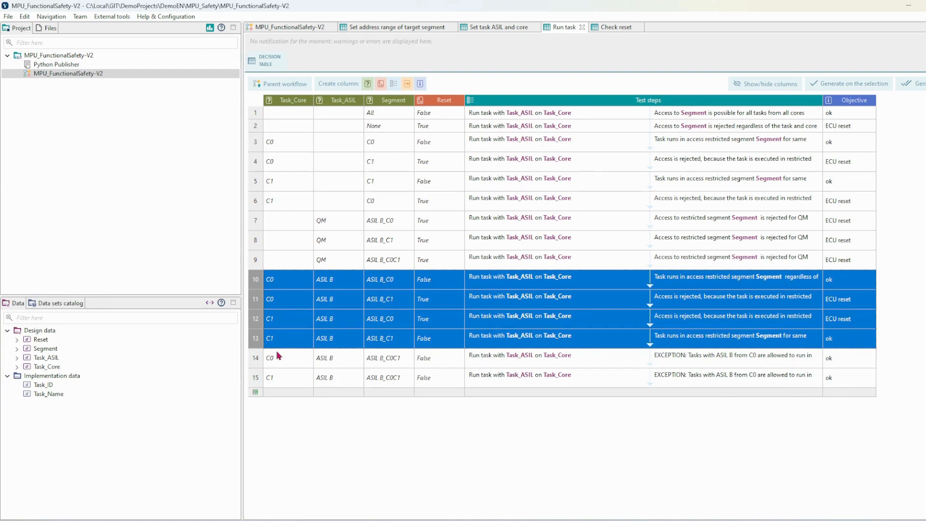
pyautogui.click(257, 363)
pyautogui.keyDown('shift'); pyautogui.click(259, 381); pyautogui.keyUp('shift')
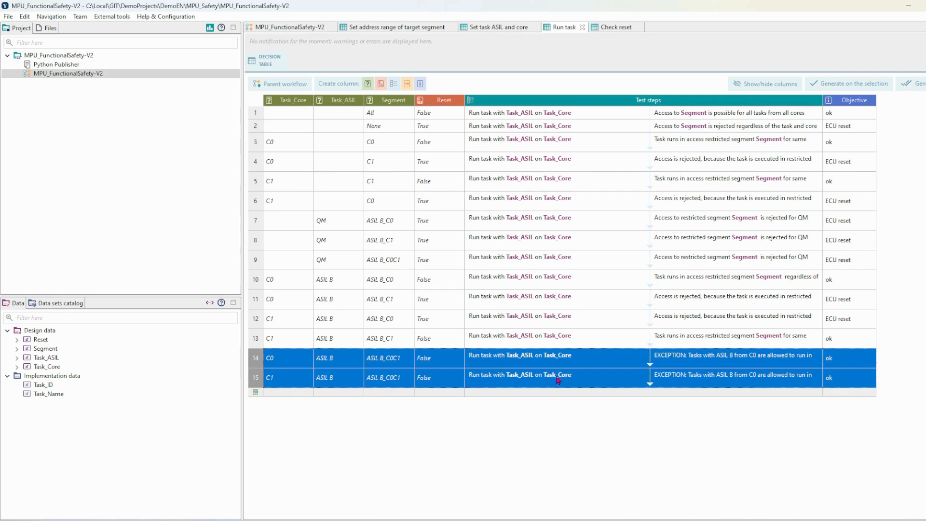
# Review the test step and expected result in the Check reset decision table, and return to the parent workflow.
pyautogui.click(294, 85)
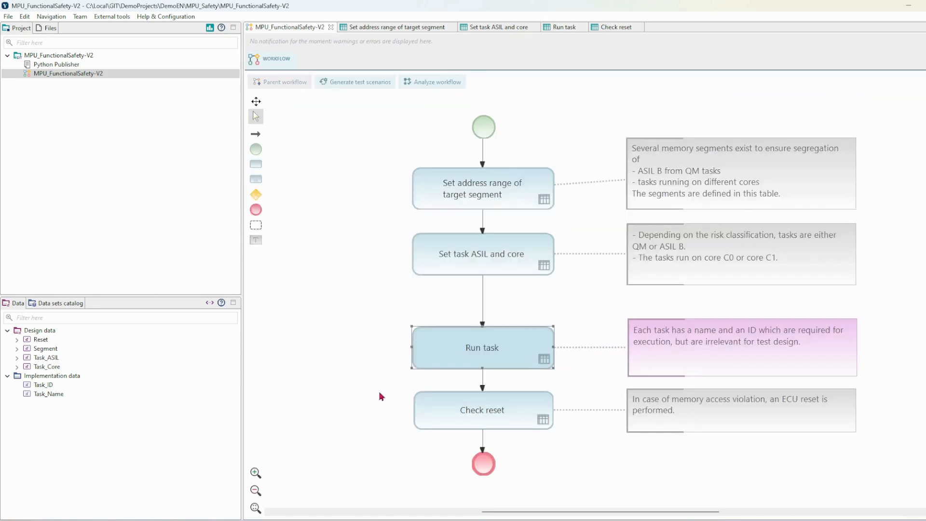
pyautogui.doubleClick(462, 420)
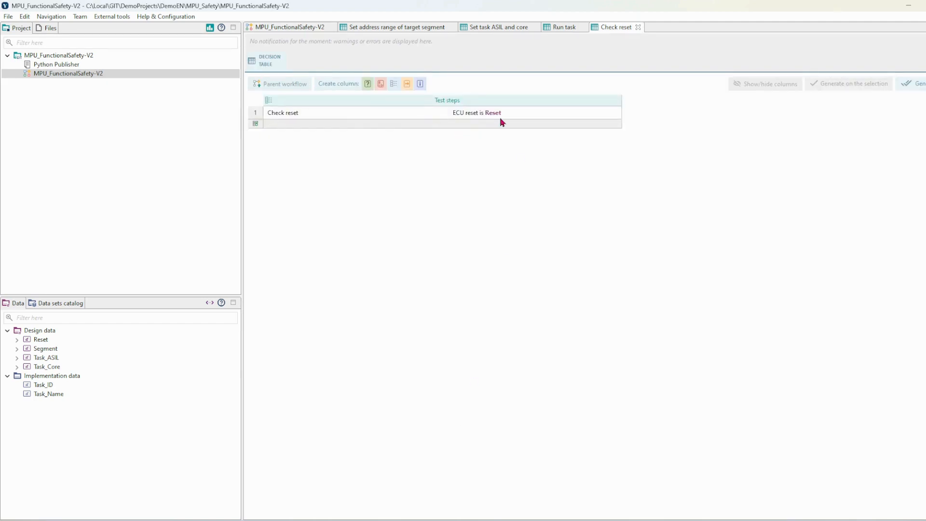
pyautogui.moveTo(502, 120)
pyautogui.click(280, 84)
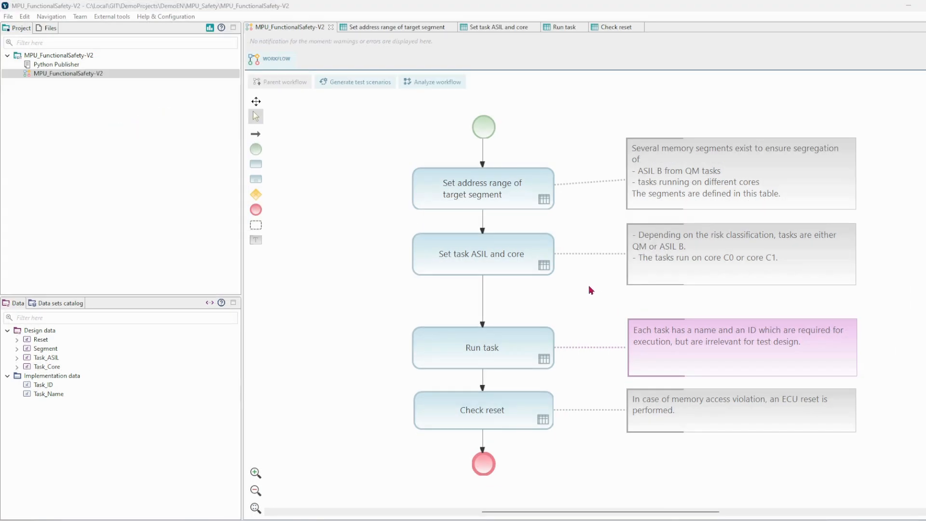
# Run the basic test scenario generation with optimized workflow coverage and discard the generated scenarios.
pyautogui.click(335, 88)
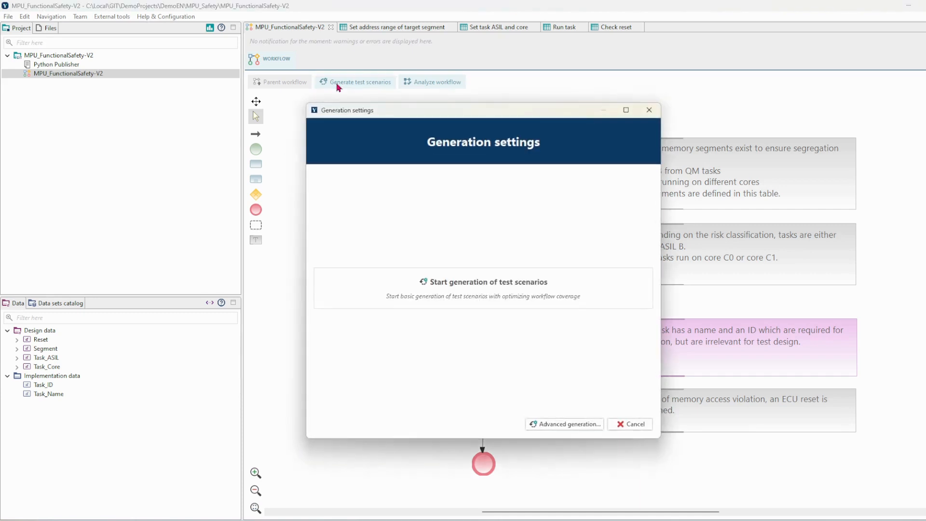
pyautogui.click(605, 297)
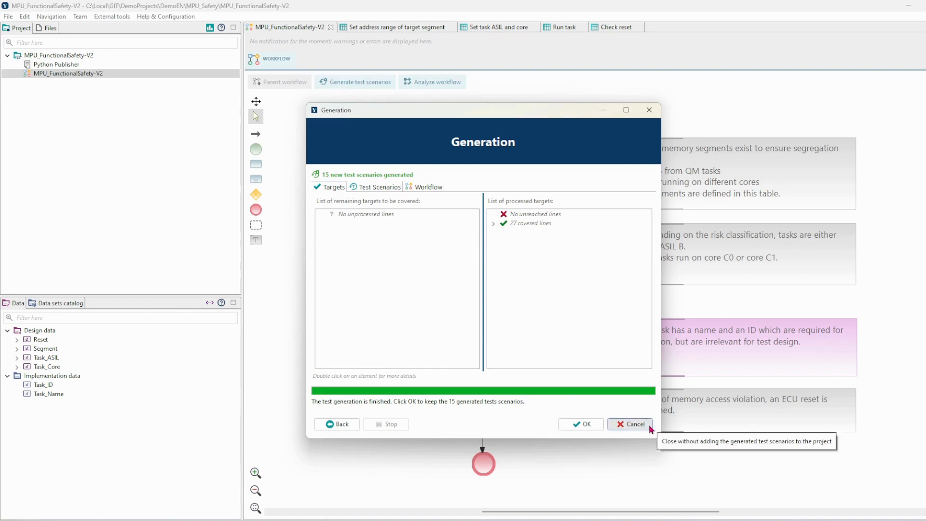
pyautogui.click(650, 427)
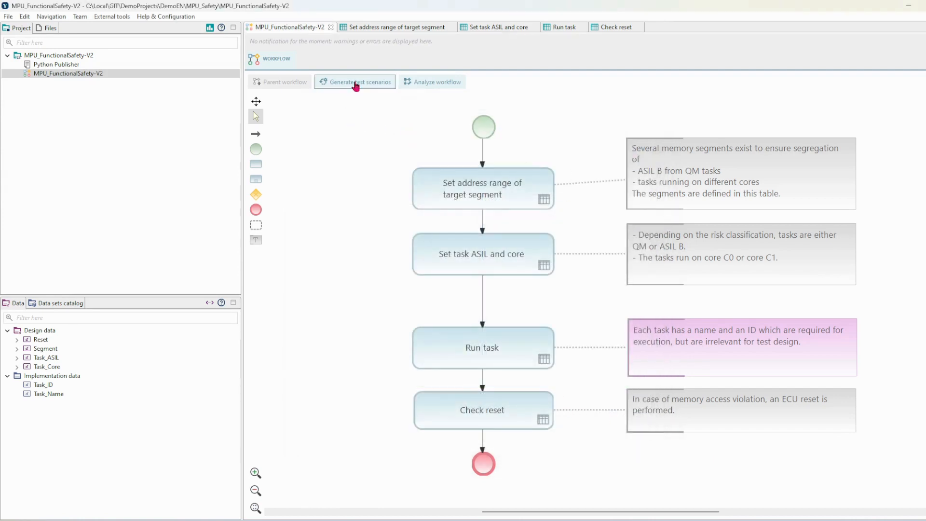
# Generate test scenarios with advanced generation, combining the tables "Set address range of target segment" and "Set task ASIL and core", and keep them.
pyautogui.click(356, 85)
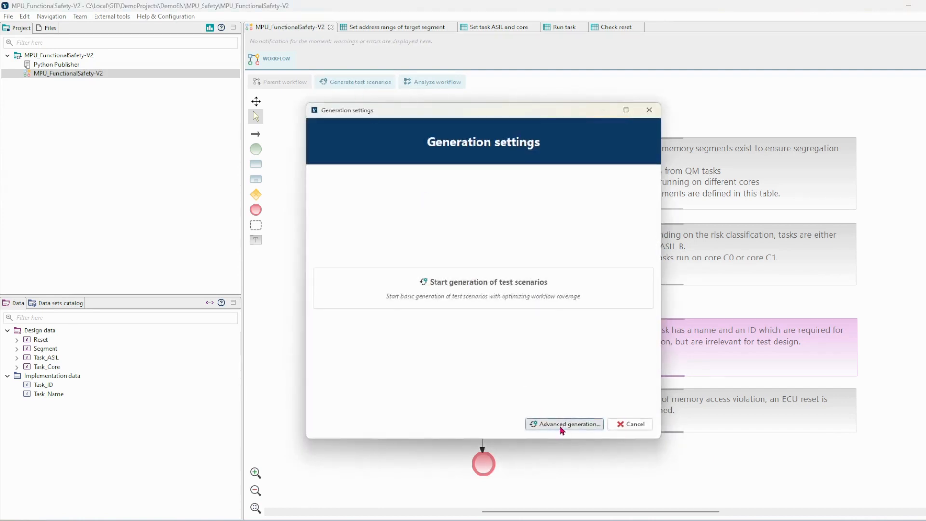
pyautogui.click(563, 425)
pyautogui.click(517, 339)
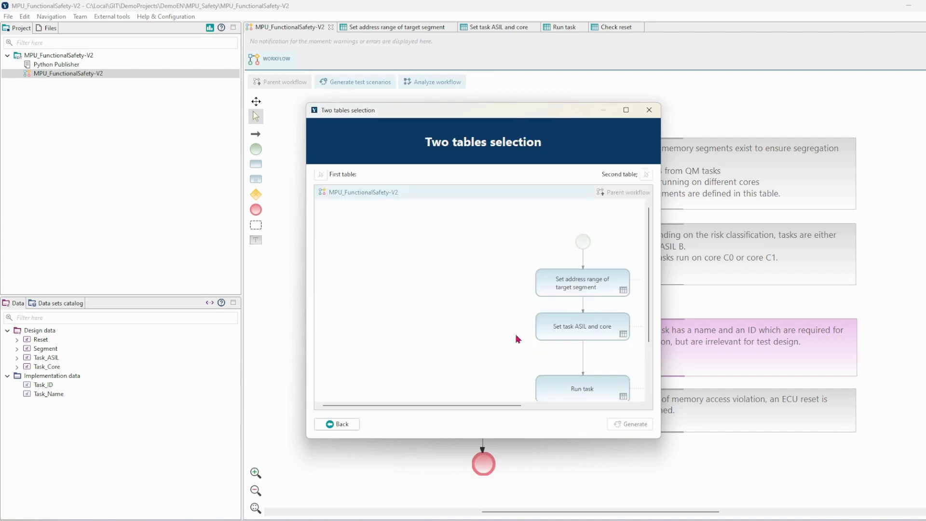
pyautogui.click(587, 287)
pyautogui.click(587, 336)
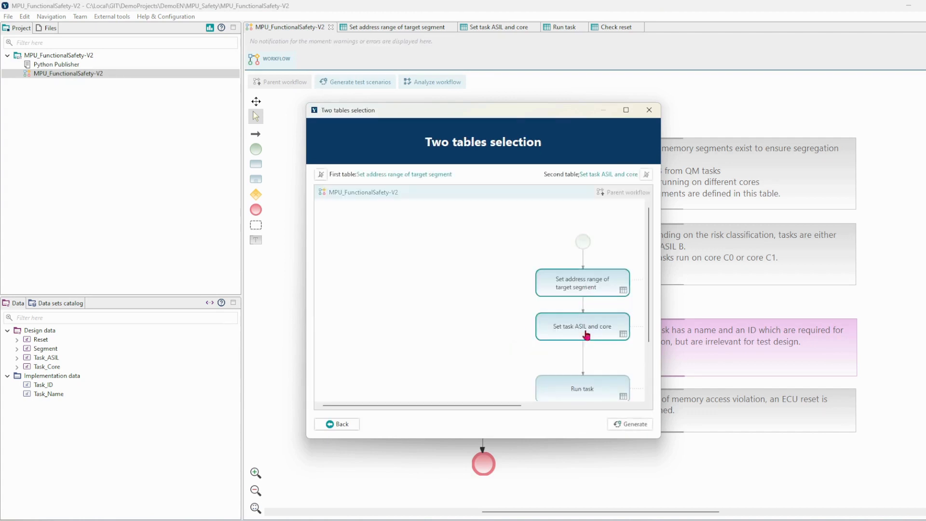
pyautogui.click(635, 425)
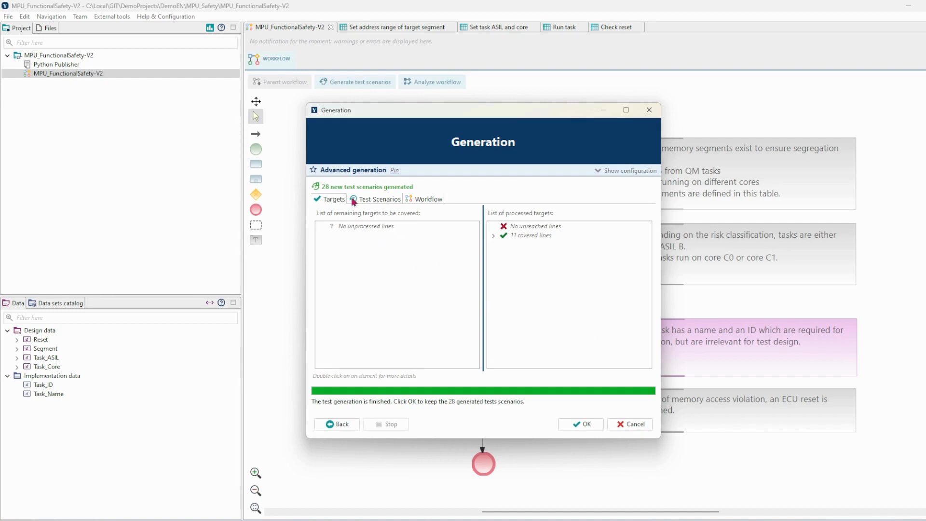
pyautogui.click(595, 432)
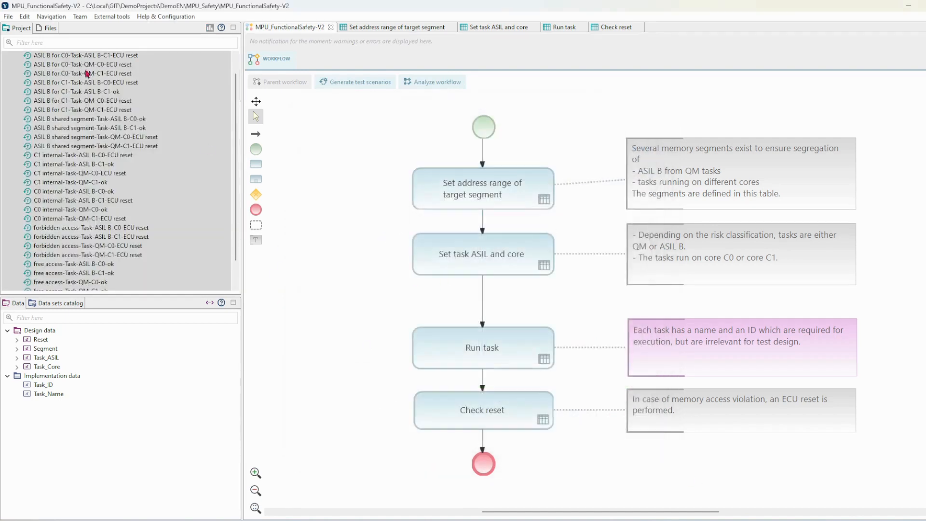
# Review the test steps of the scenarios free access-Task-ASIL B-C0-ok, forbidden access-Task-ASIL B-C0-ECU reset and C0 internal-Task-ASIL B-C1-ECU reset.
pyautogui.scroll(-2, 115, 232)
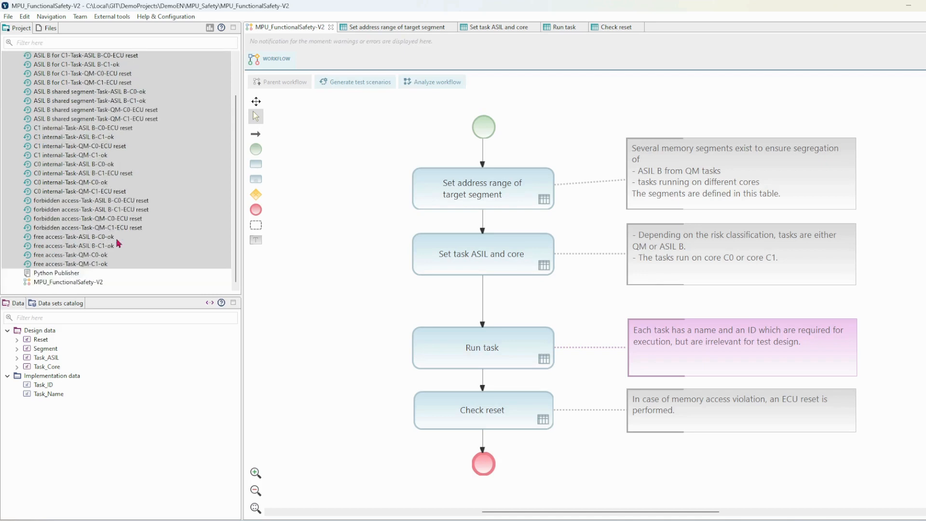
pyautogui.click(73, 238)
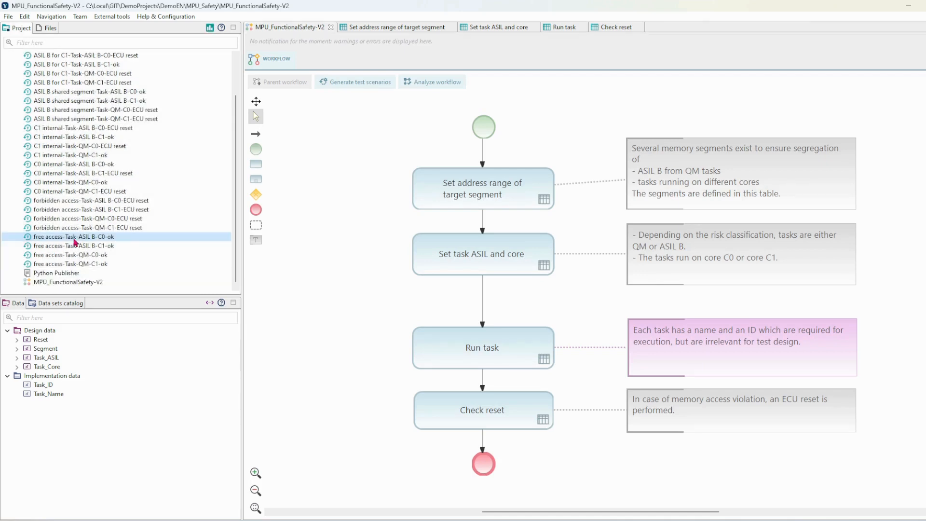
pyautogui.doubleClick(97, 238)
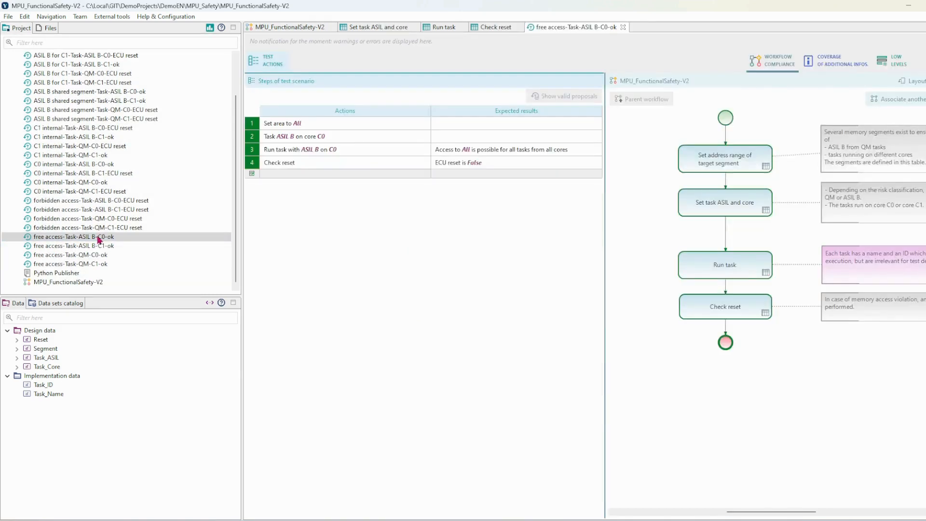
pyautogui.doubleClick(120, 200)
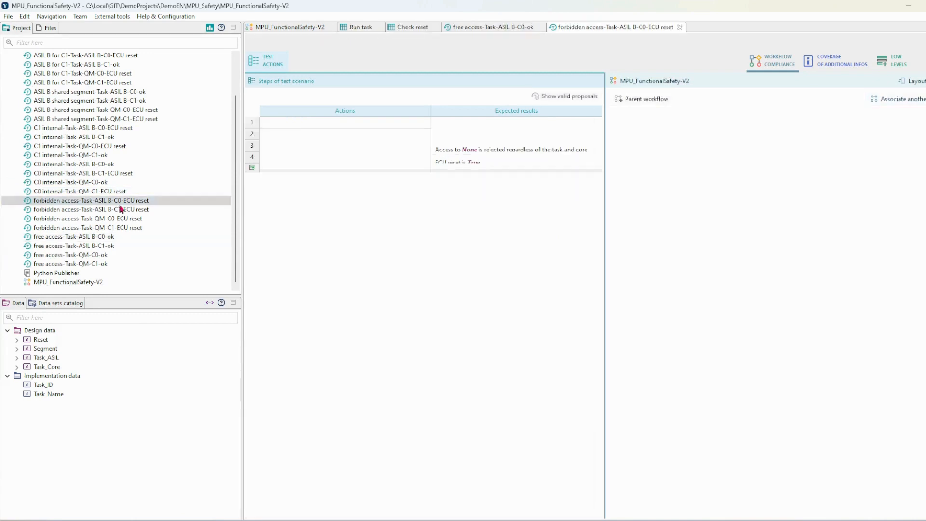
pyautogui.doubleClick(120, 174)
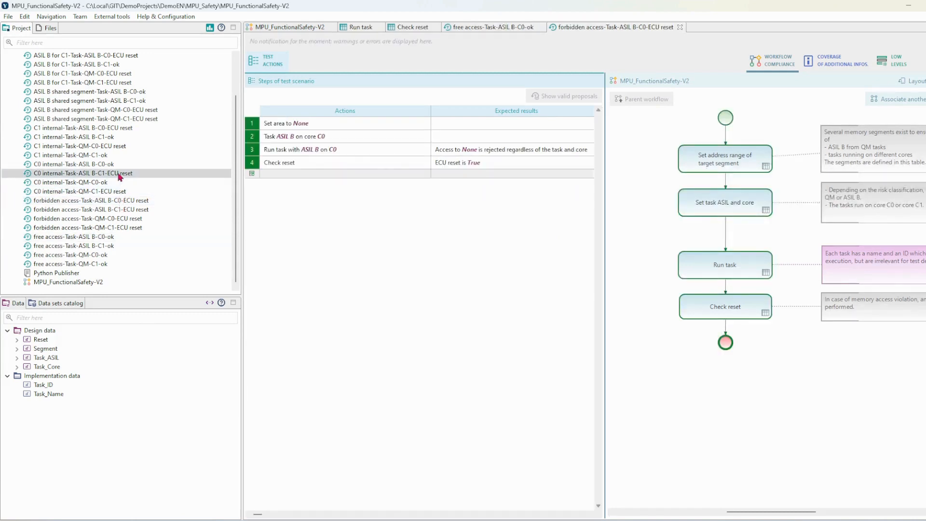
# Review the test steps of the scenarios ASIL B shared segment-Task-QM-C0-ECU reset and ASIL B for C1-Task-ASIL B-C0-ECU reset.
pyautogui.doubleClick(123, 112)
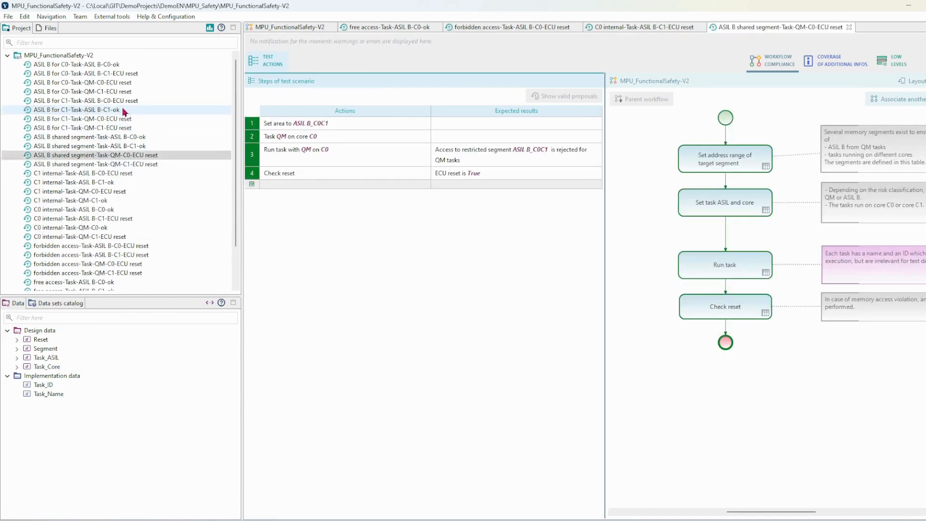
pyautogui.scroll(2, 123, 114)
pyautogui.click(126, 103)
pyautogui.doubleClick(126, 103)
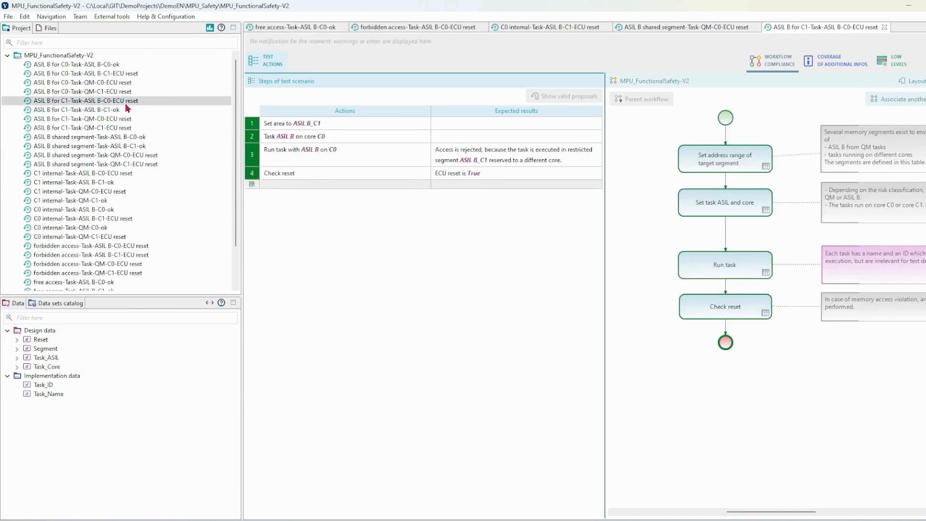